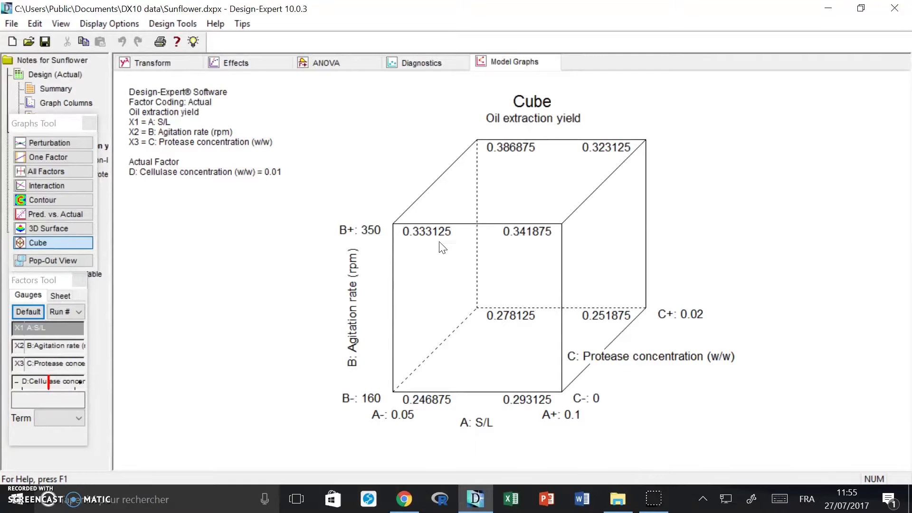
# Step: Start a new design that reuses the previous Sunflower design information
pyautogui.click(588, 361)
pyautogui.click(395, 415)
pyautogui.click(11, 25)
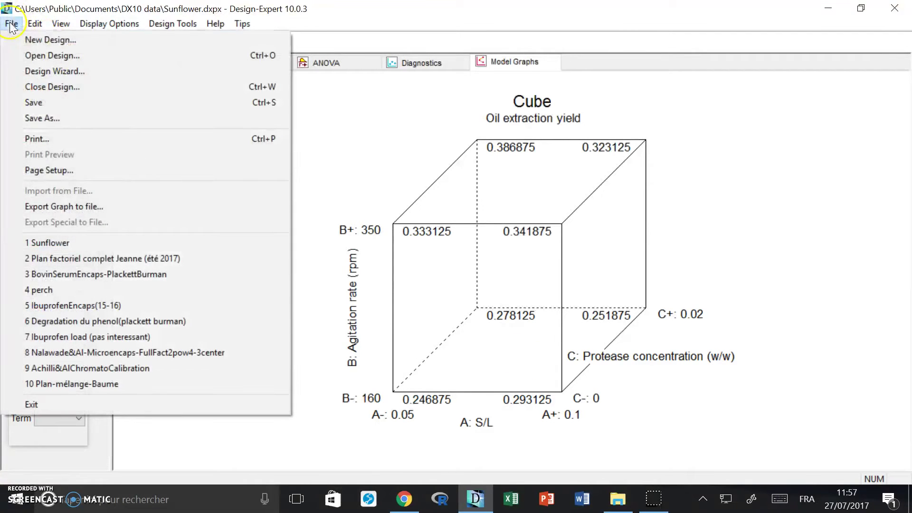
pyautogui.click(63, 41)
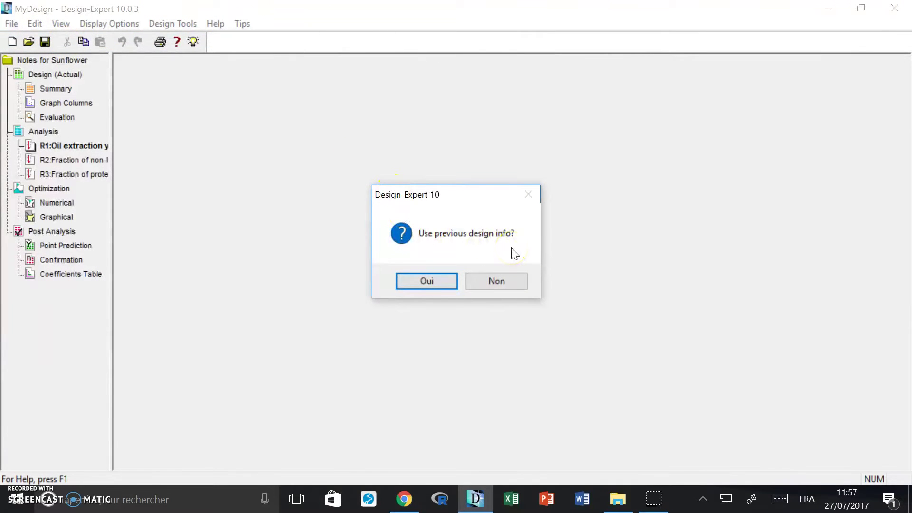
pyautogui.click(424, 281)
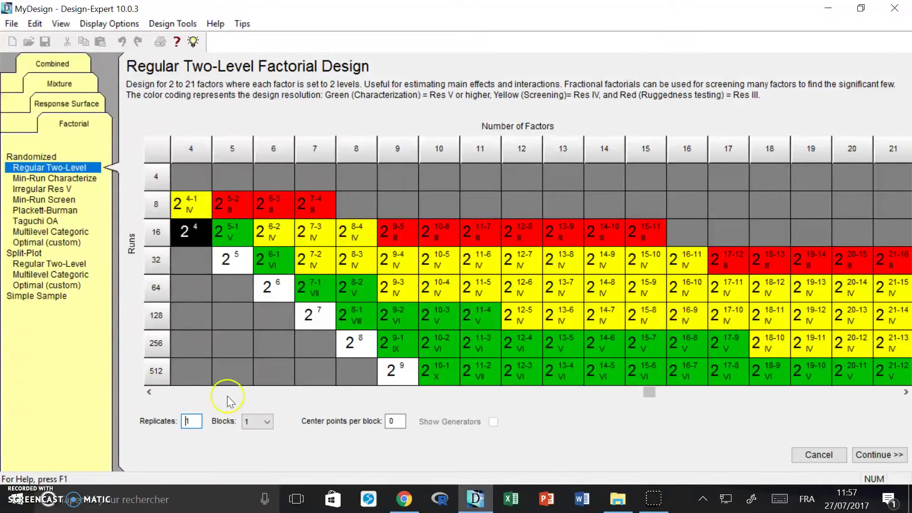
# Step: Choose the regular two-level full factorial design with 4 factors and 16 runs, and continue to the factor definitions
pyautogui.click(146, 392)
pyautogui.click(146, 392)
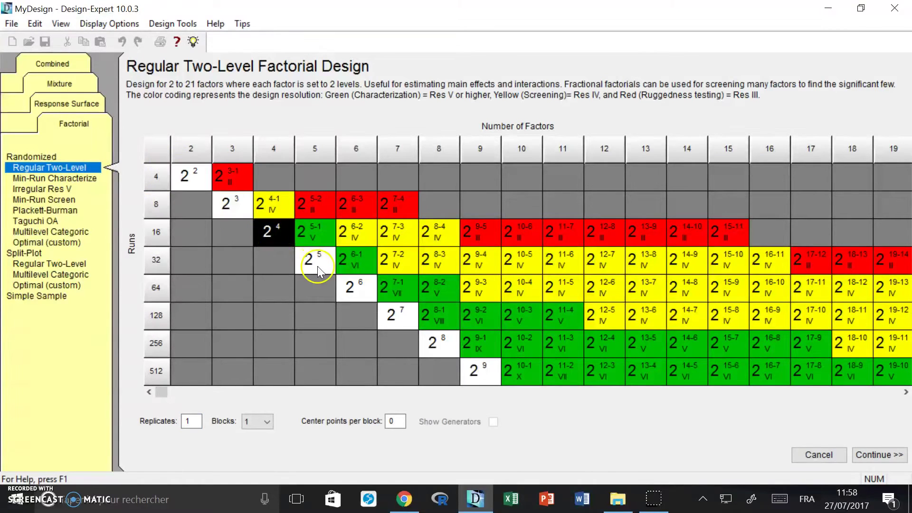
pyautogui.click(360, 297)
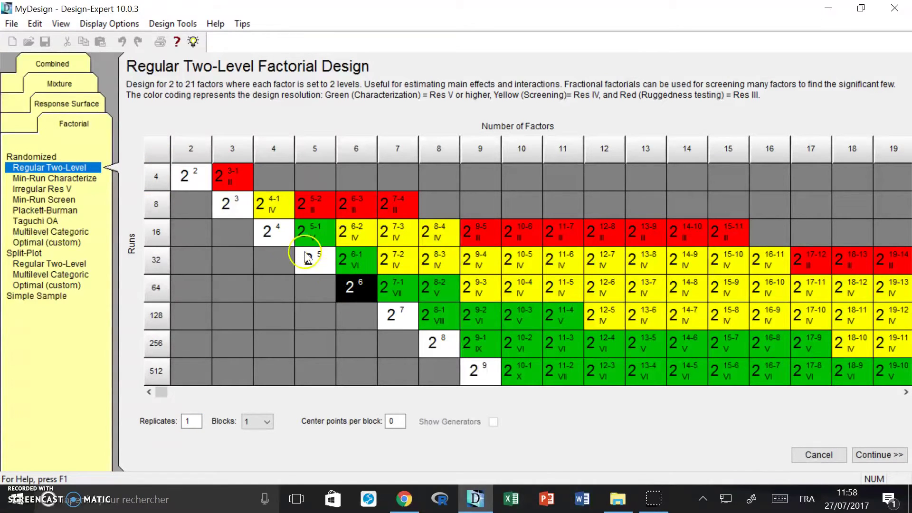
pyautogui.click(274, 229)
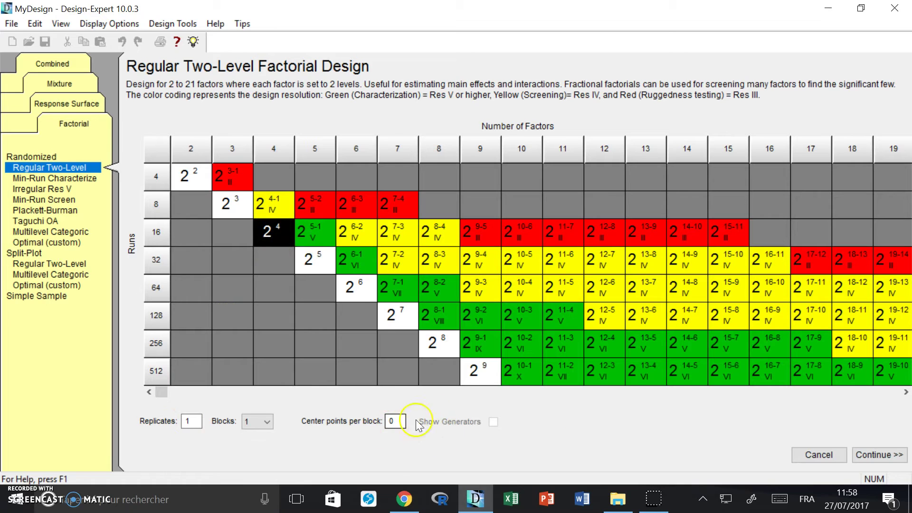
pyautogui.click(872, 459)
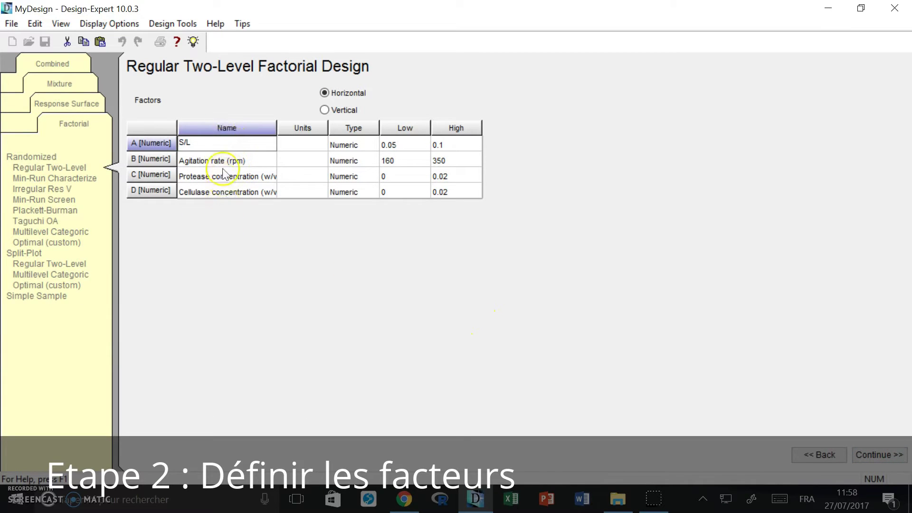
# Step: Keep the S/L factor's type as Numeric and accept the four factor definitions to continue to the responses
pyautogui.click(349, 145)
pyautogui.click(347, 144)
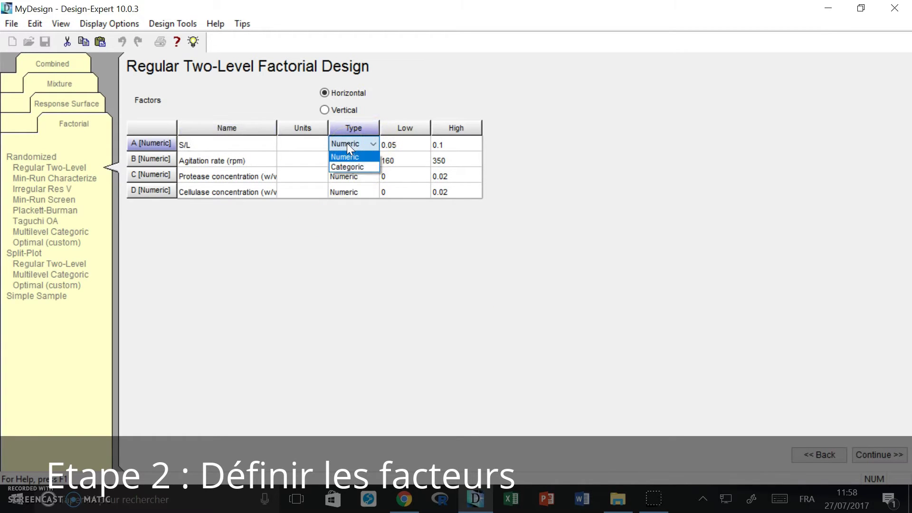
pyautogui.click(347, 143)
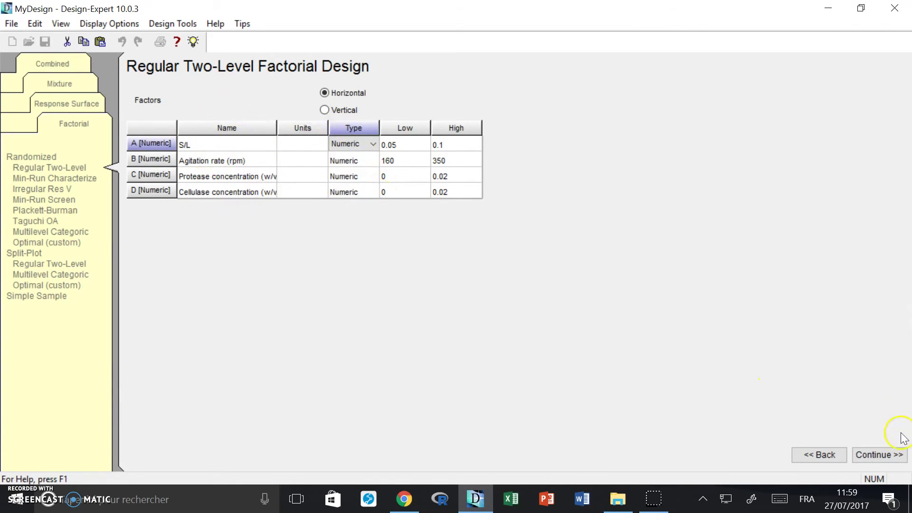
pyautogui.click(875, 455)
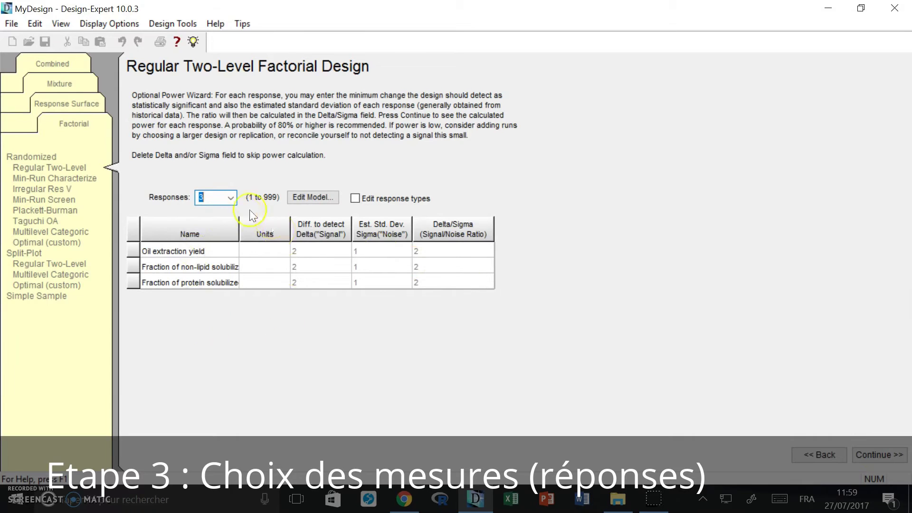
# Step: Keep the number of responses at 3 and finish the wizard to generate the design's run table
pyautogui.click(232, 196)
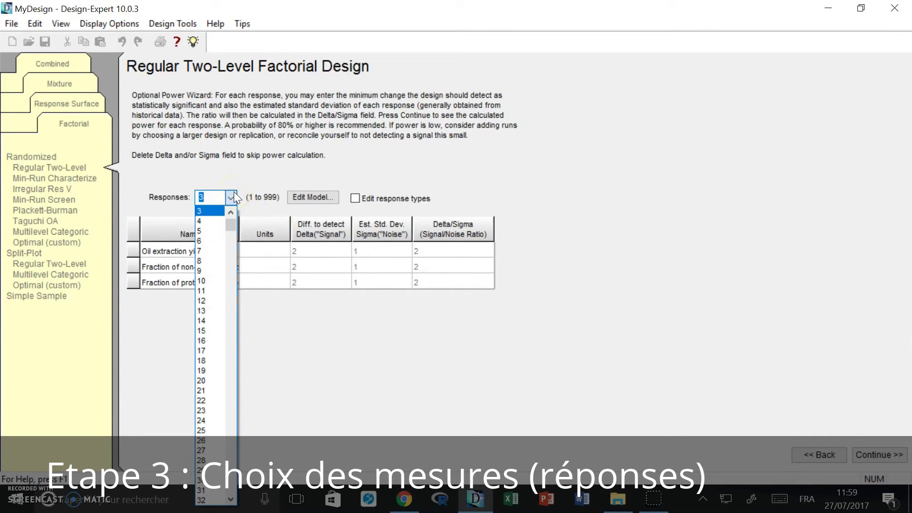
pyautogui.click(232, 197)
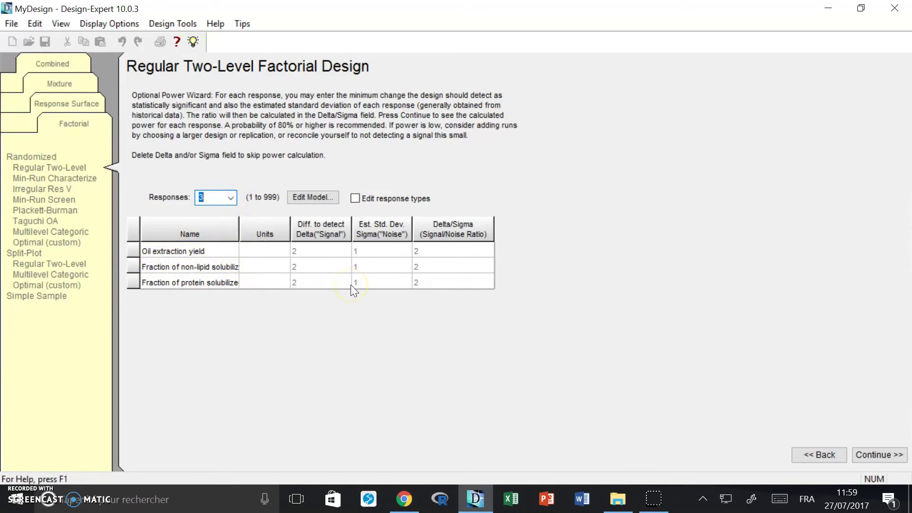
pyautogui.click(876, 456)
pyautogui.click(876, 456)
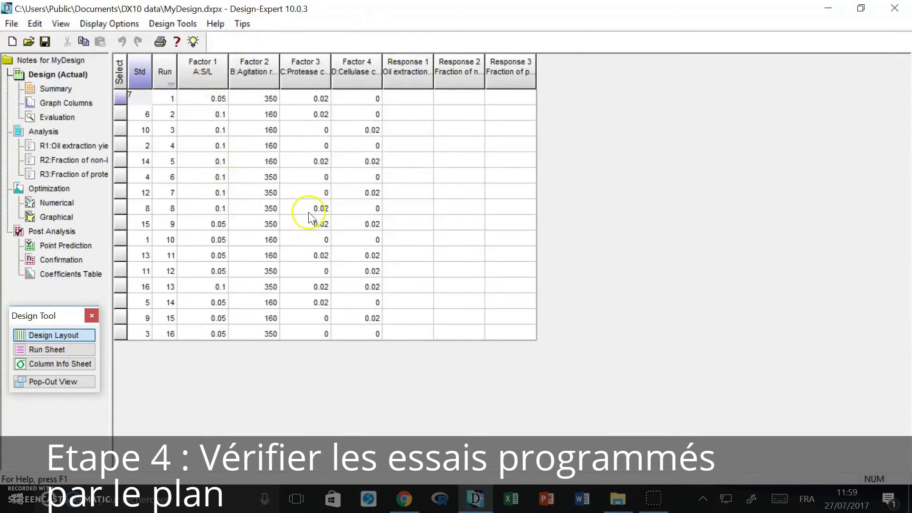
# Step: Review the four factor columns and the three response columns of the generated run table one by one
pyautogui.click(205, 76)
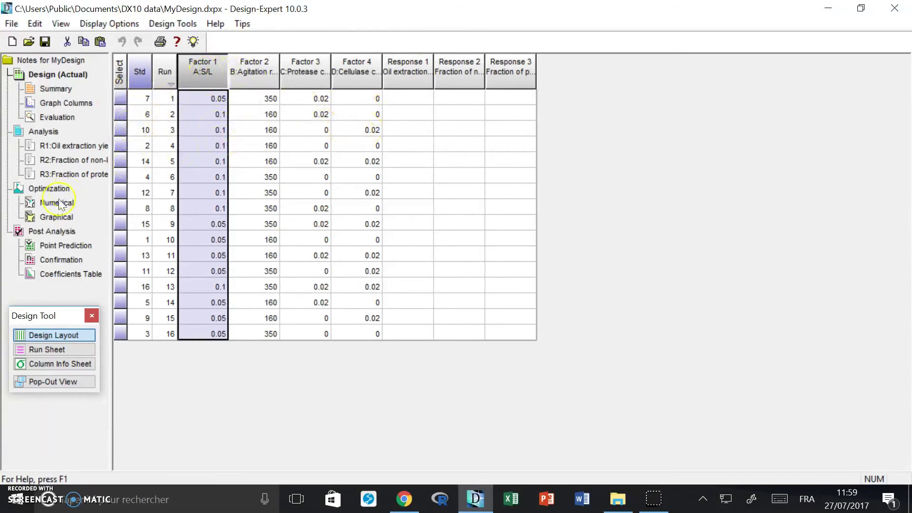
pyautogui.click(250, 66)
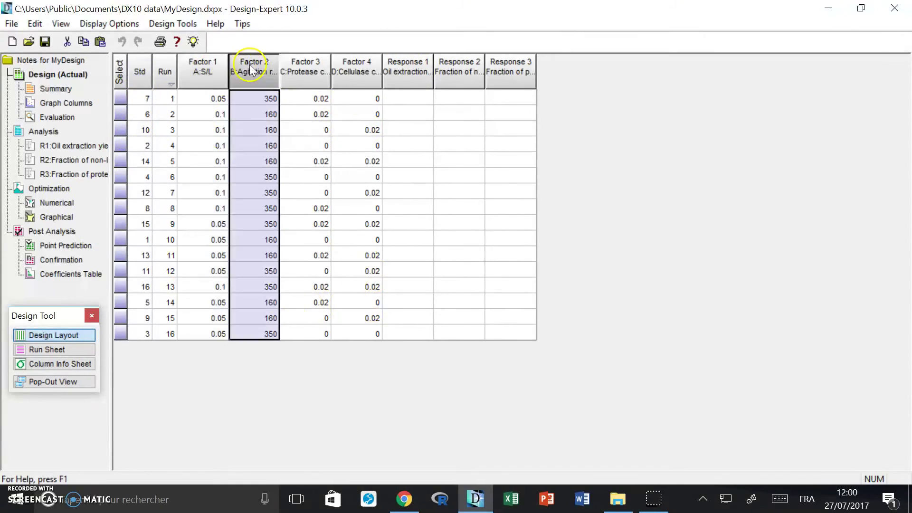
pyautogui.click(304, 69)
pyautogui.click(356, 67)
pyautogui.click(410, 73)
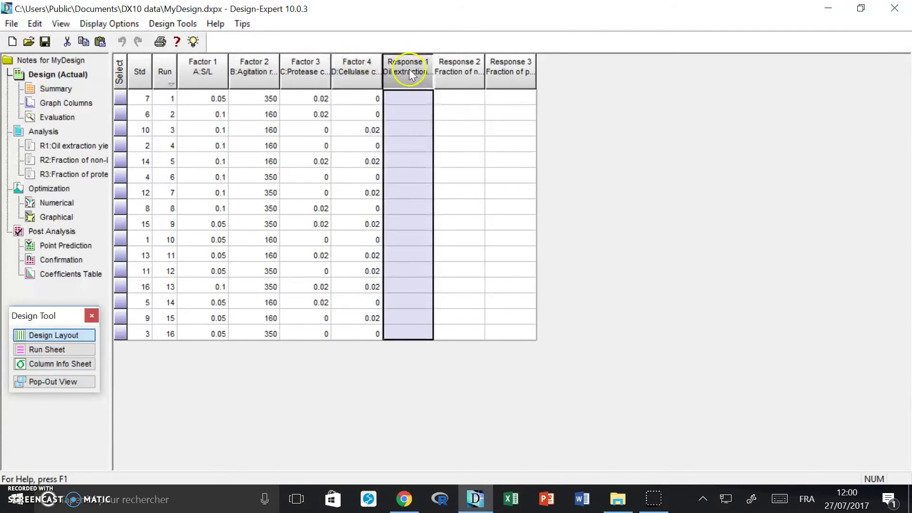
pyautogui.click(471, 73)
pyautogui.click(500, 73)
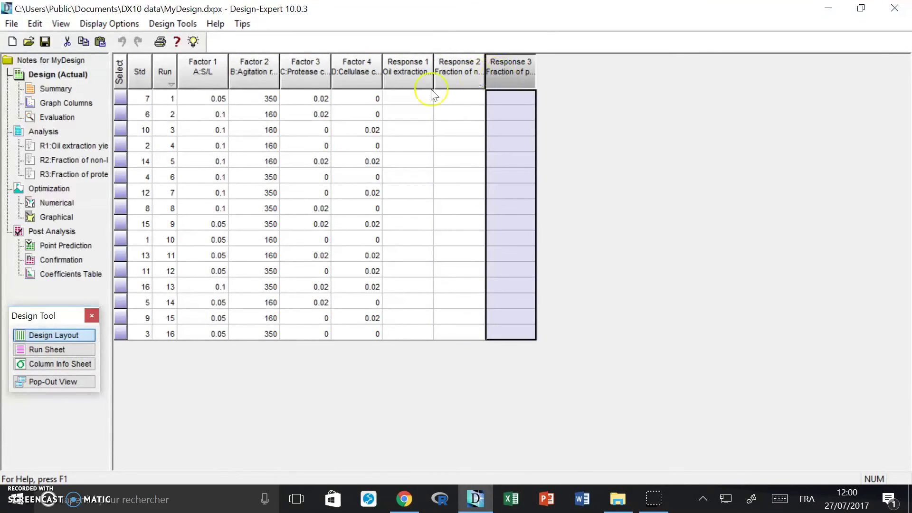
# Step: Examine the response entry cells for the first four runs in the design table
pyautogui.click(403, 99)
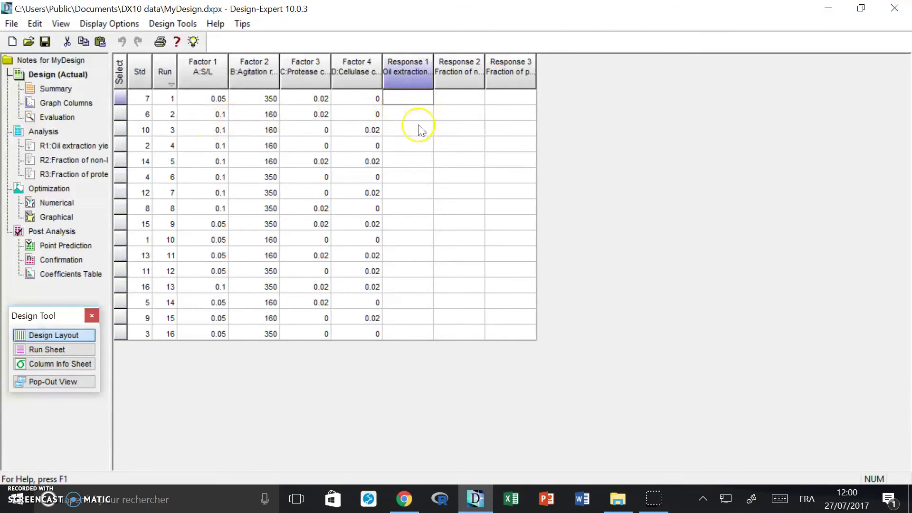
pyautogui.click(407, 115)
pyautogui.click(415, 99)
pyautogui.click(408, 119)
pyautogui.click(405, 97)
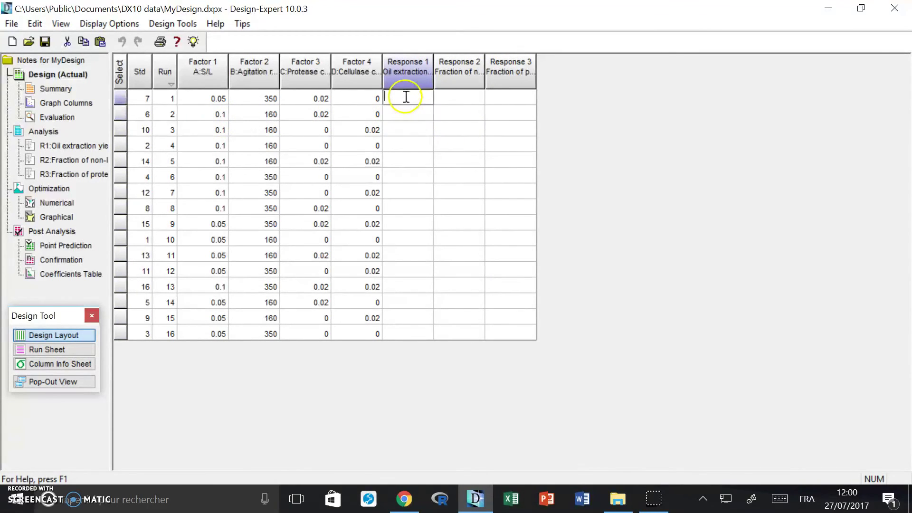
pyautogui.click(469, 104)
pyautogui.click(401, 146)
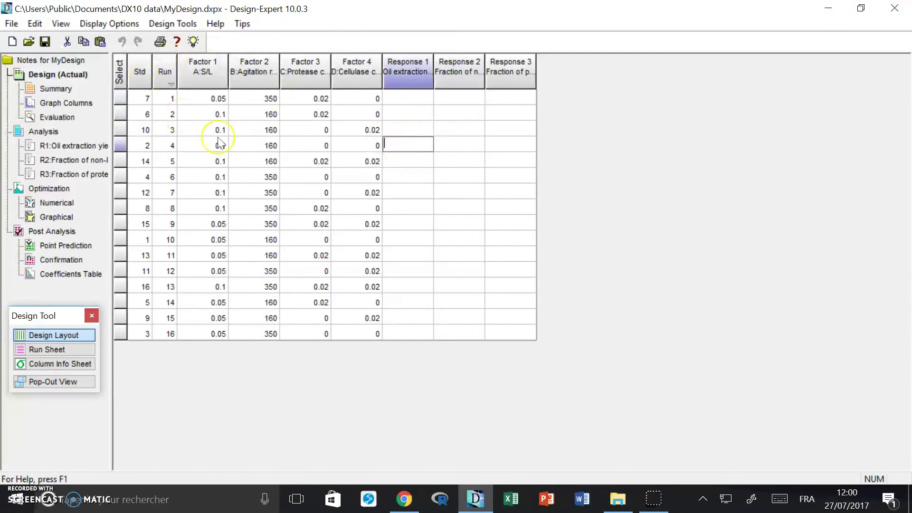
# Step: Sort the design table by standard order and select the oil extraction yield cell of the first row
pyautogui.click(165, 75)
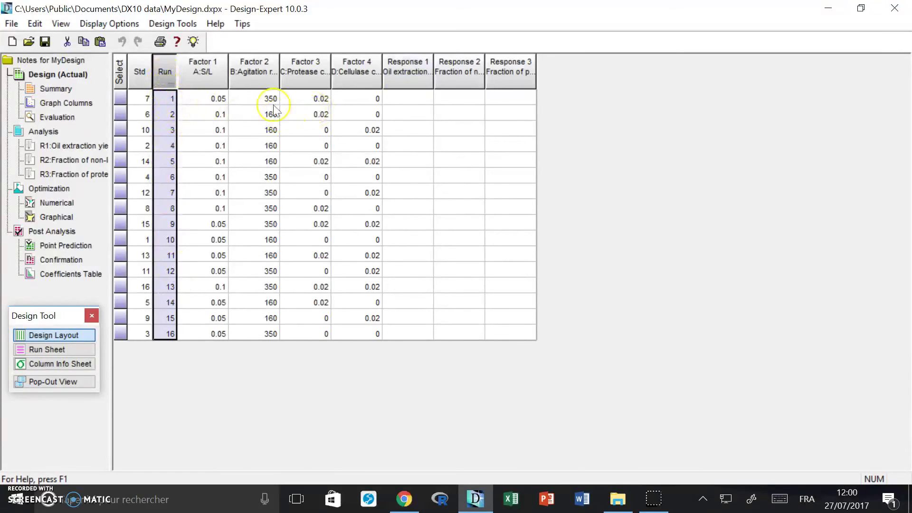
pyautogui.click(137, 77)
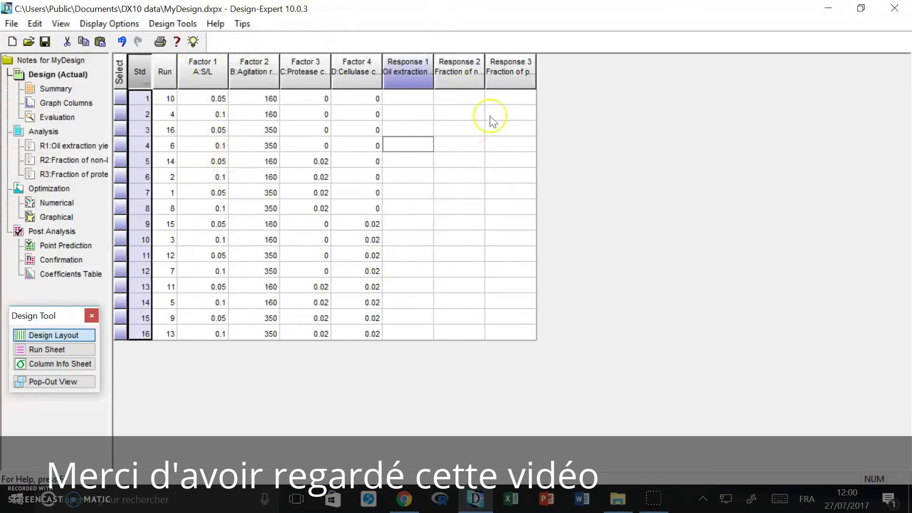
pyautogui.click(413, 66)
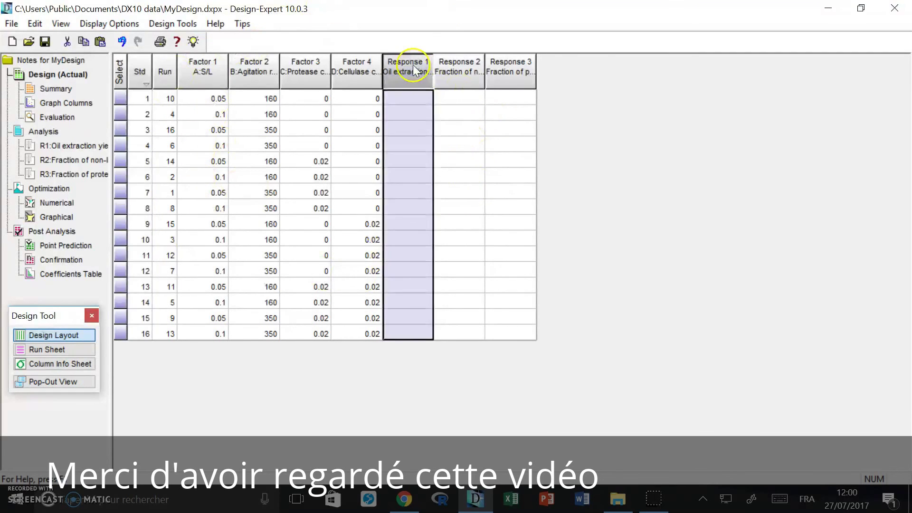
pyautogui.click(455, 75)
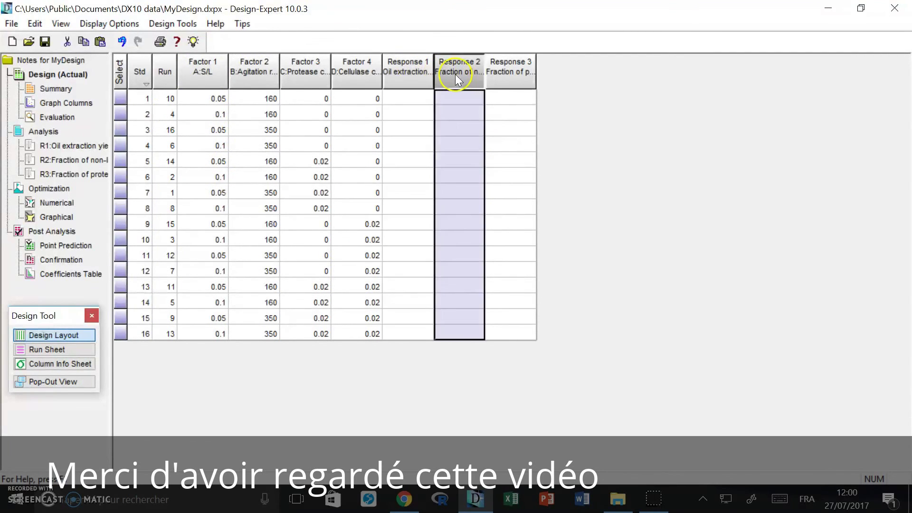
pyautogui.click(408, 98)
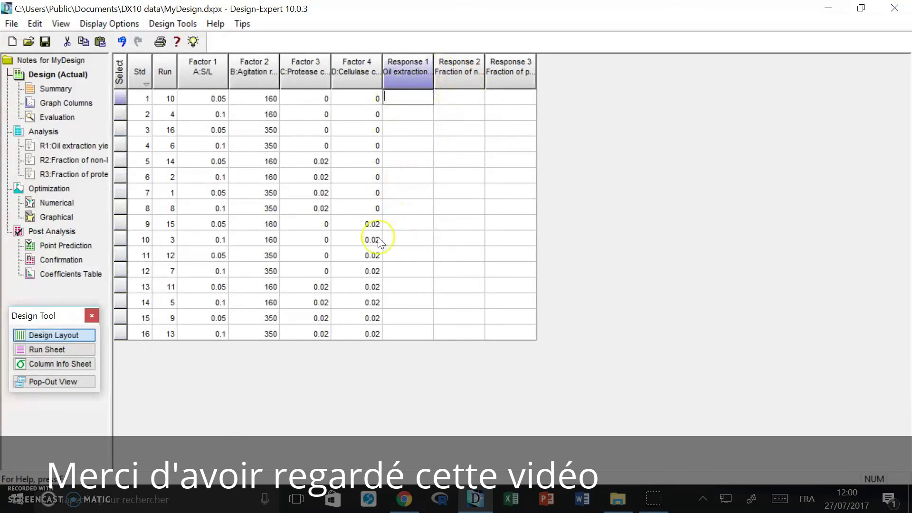